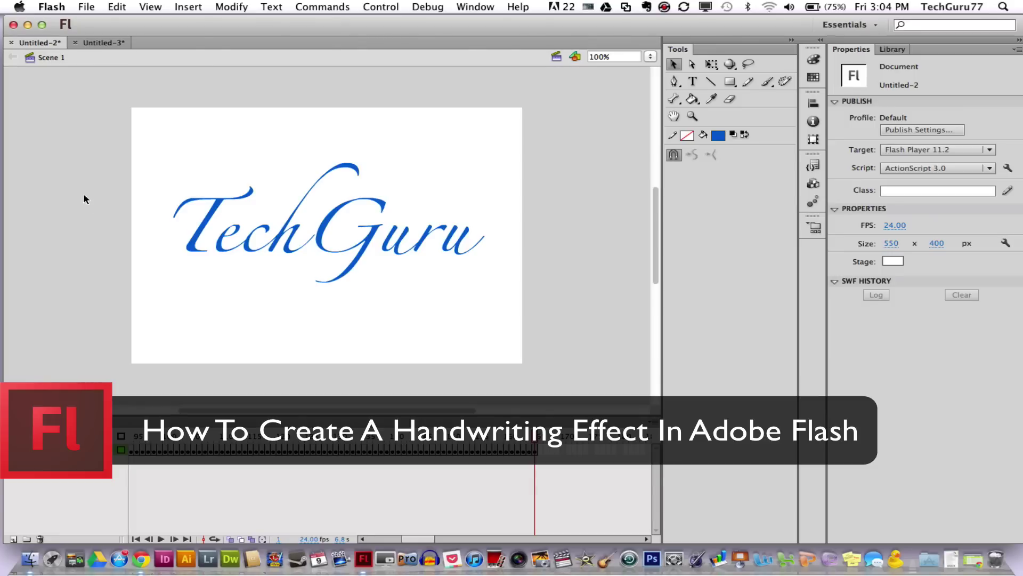
Rewind the TechGuru animation to frame 1 and play it through
{"action": "left_click_drag", "start_coordinate": [418, 539], "coordinate": [361, 539]}
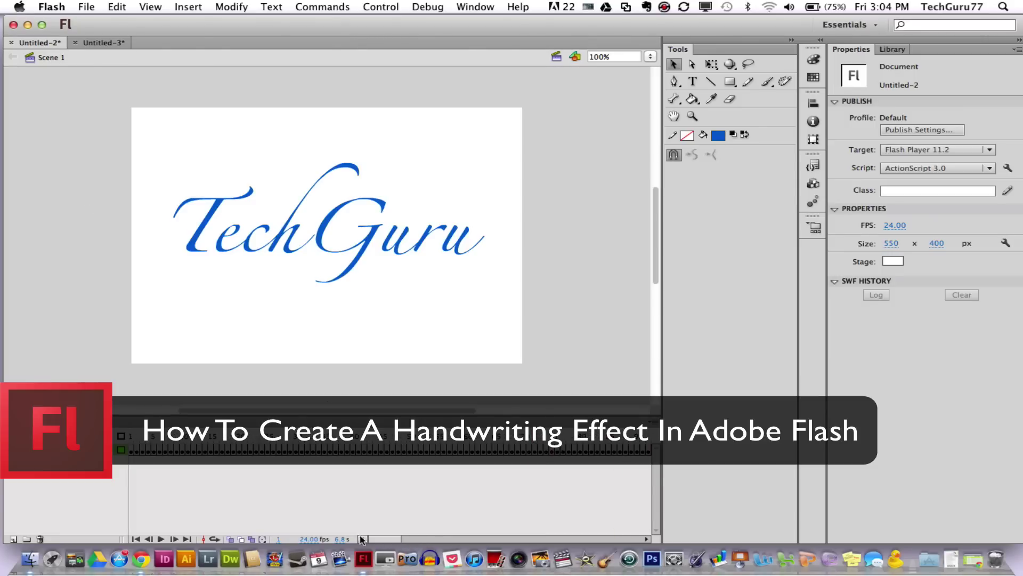
{"action": "left_click", "coordinate": [132, 436]}
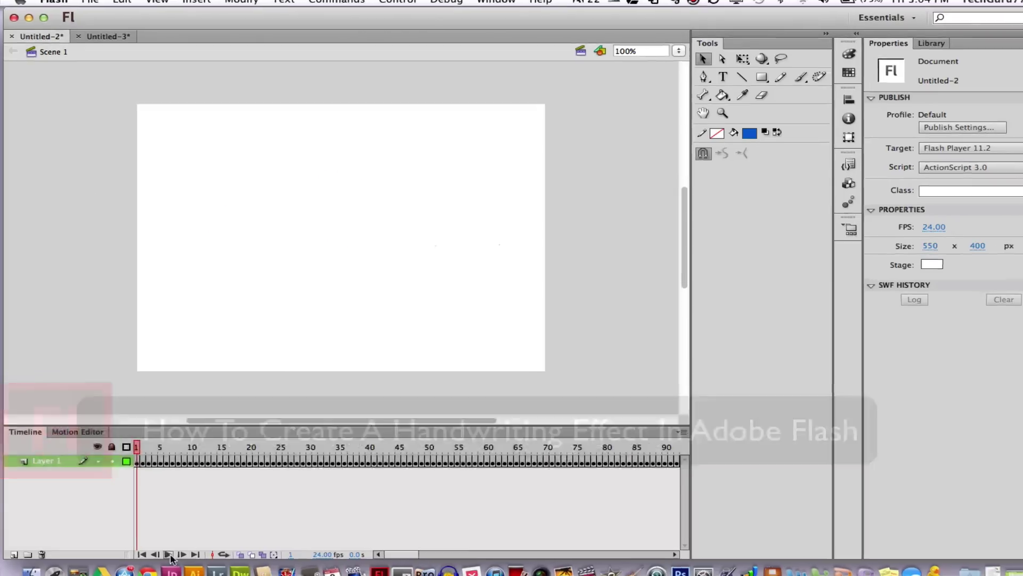
{"action": "left_click", "coordinate": [168, 539]}
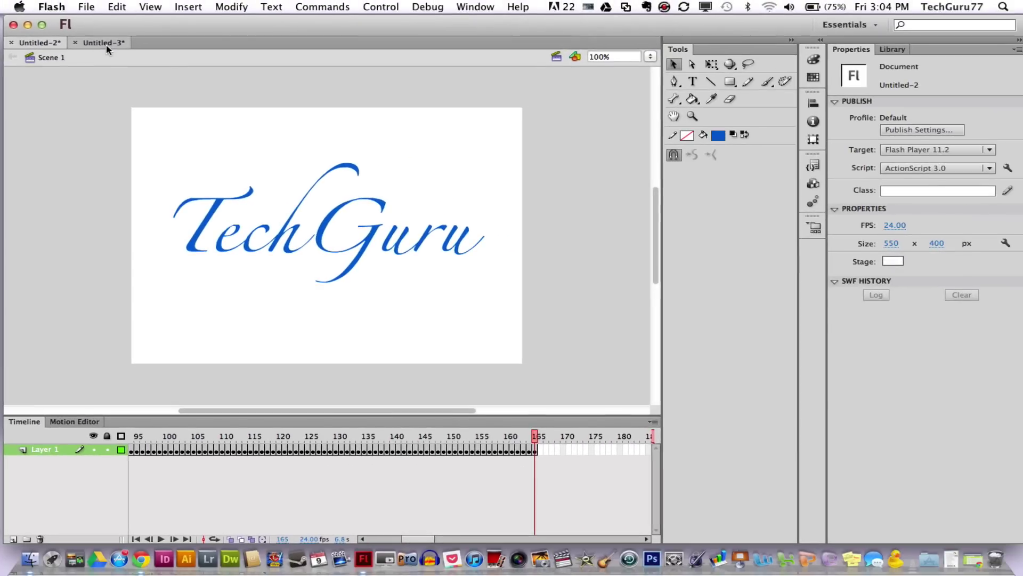
In Untitled-3, nudge the Text word up to Y 57 and deselect it
{"action": "left_click", "coordinate": [106, 42]}
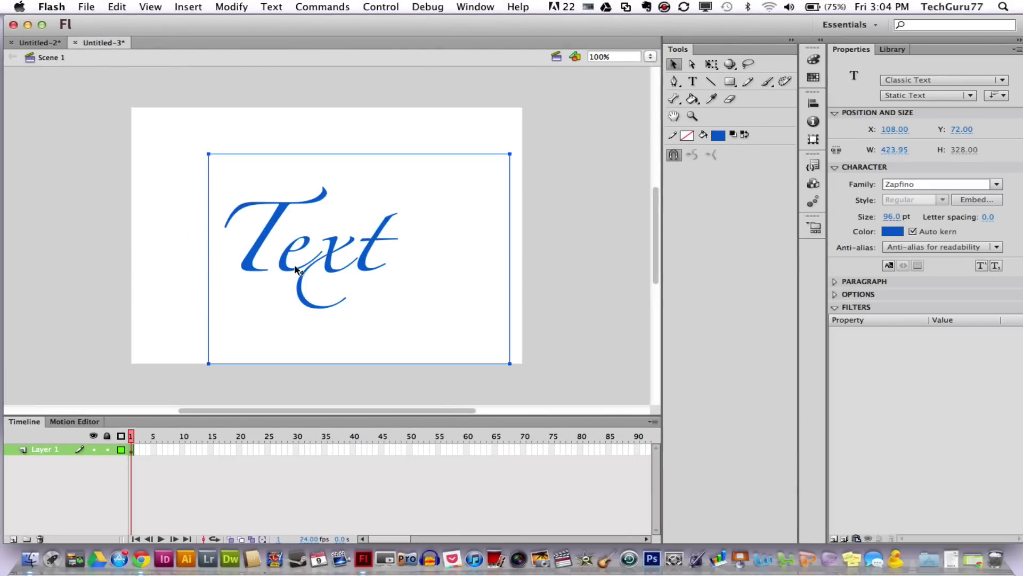
{"action": "left_click_drag", "start_coordinate": [311, 264], "coordinate": [308, 256]}
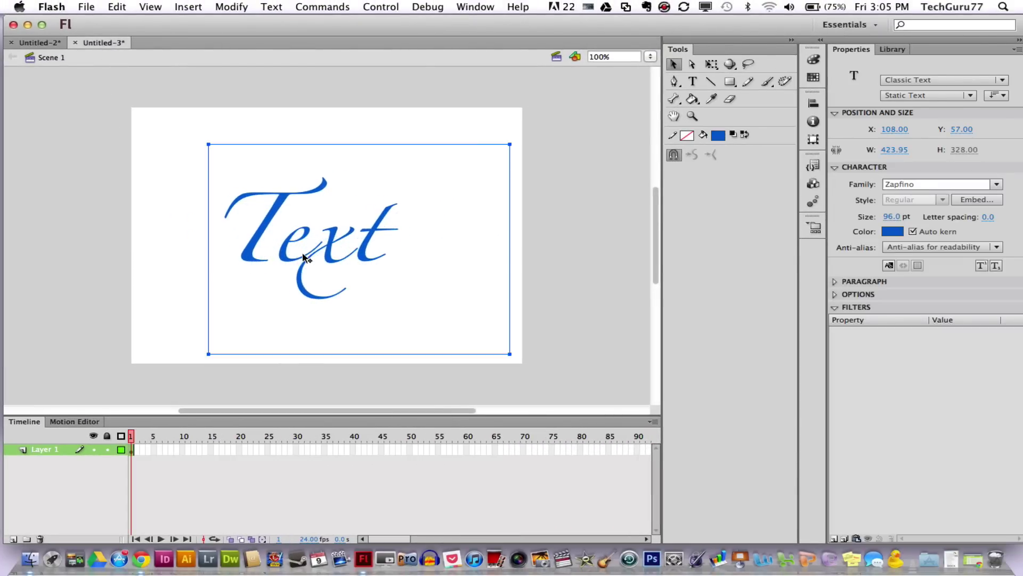
{"action": "left_click", "coordinate": [572, 211]}
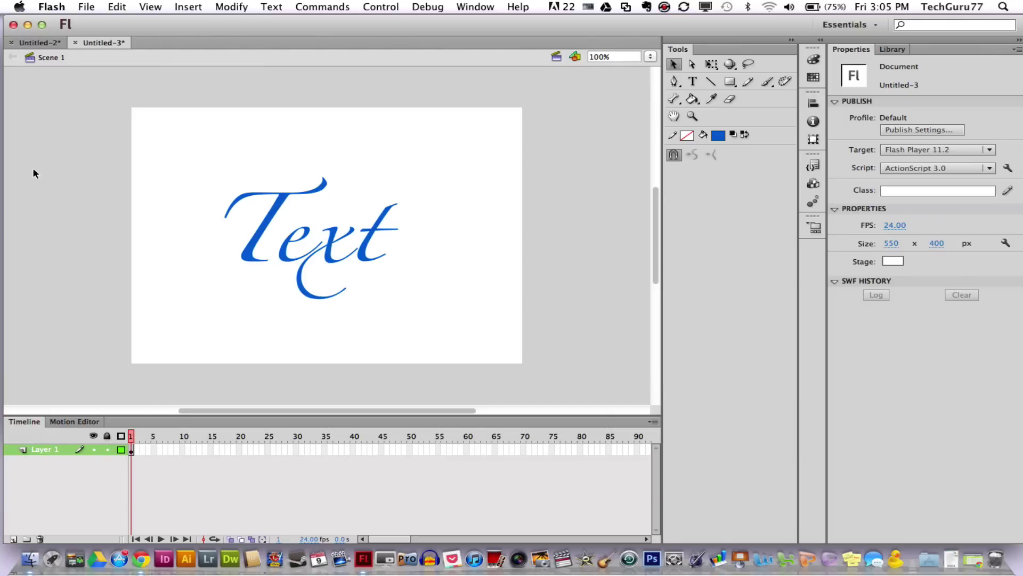
Choose the Adobe Standard copy keyboard shortcut set in Keyboard Shortcuts
{"action": "left_click", "coordinate": [54, 7]}
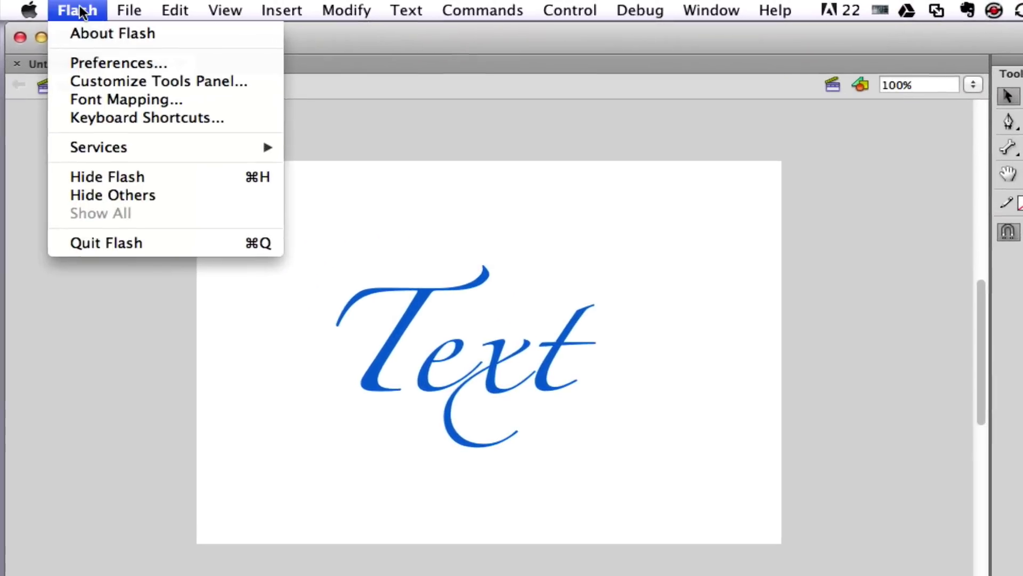
{"action": "left_click", "coordinate": [107, 118]}
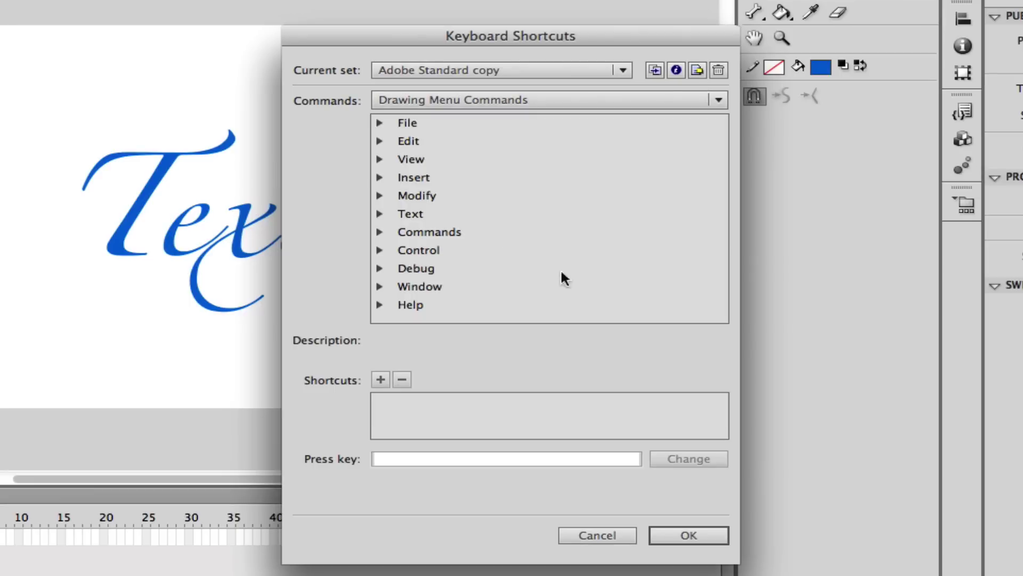
{"action": "left_click", "coordinate": [430, 71]}
{"action": "left_click", "coordinate": [437, 88]}
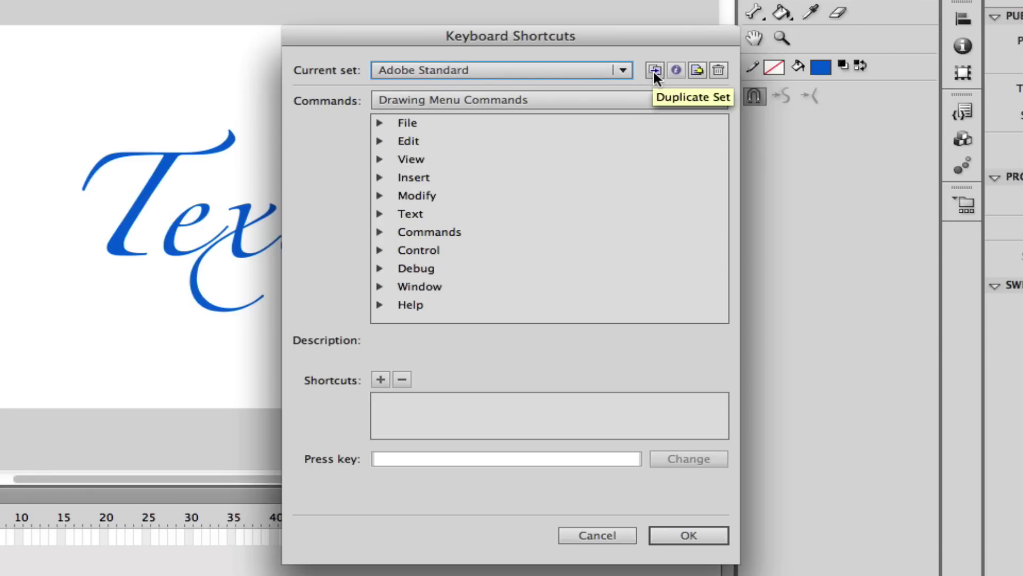
{"action": "left_click", "coordinate": [419, 71]}
{"action": "left_click", "coordinate": [412, 110]}
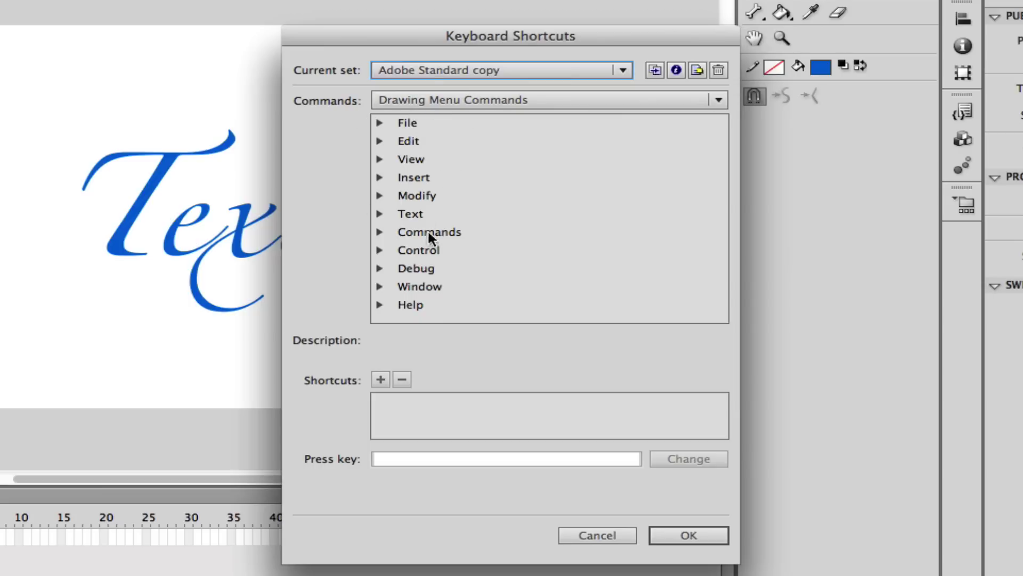
Confirm Insert > Timeline > Keyframe uses Cmd+5 and accept the shortcut settings
{"action": "left_click", "coordinate": [380, 177]}
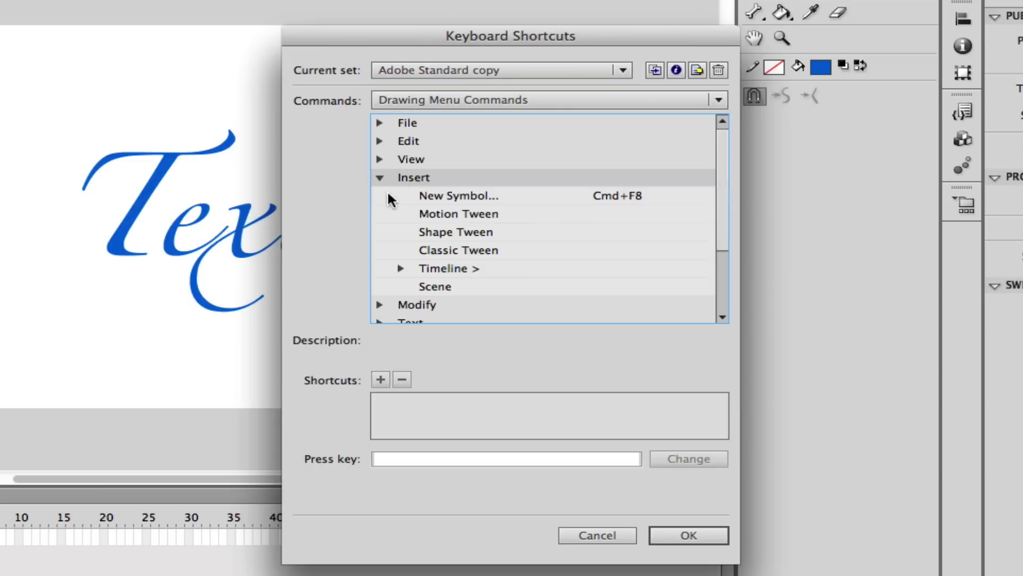
{"action": "left_click", "coordinate": [401, 268]}
{"action": "scroll", "coordinate": [441, 232], "scroll_direction": "down", "scroll_amount": 2}
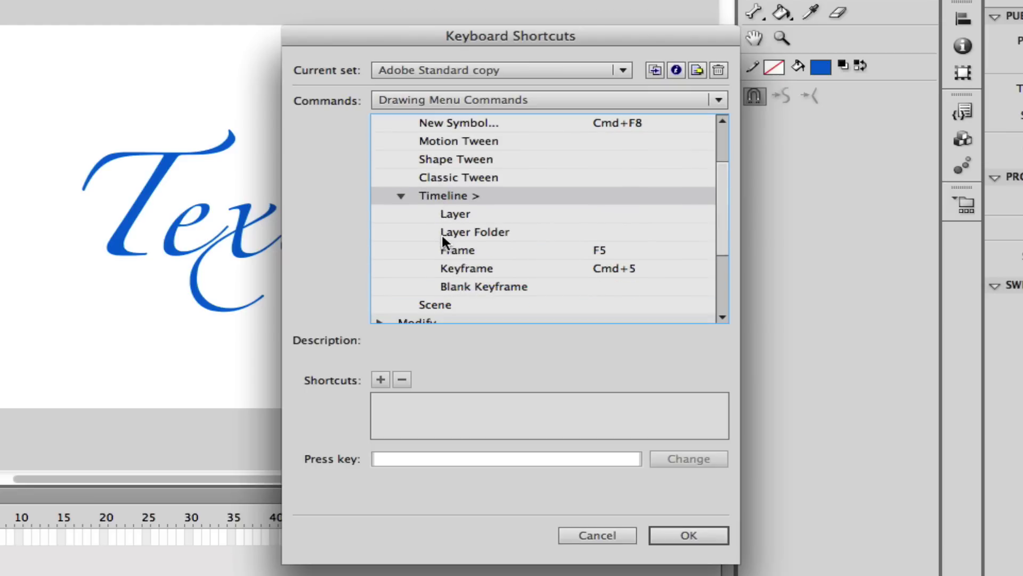
{"action": "left_click", "coordinate": [468, 266]}
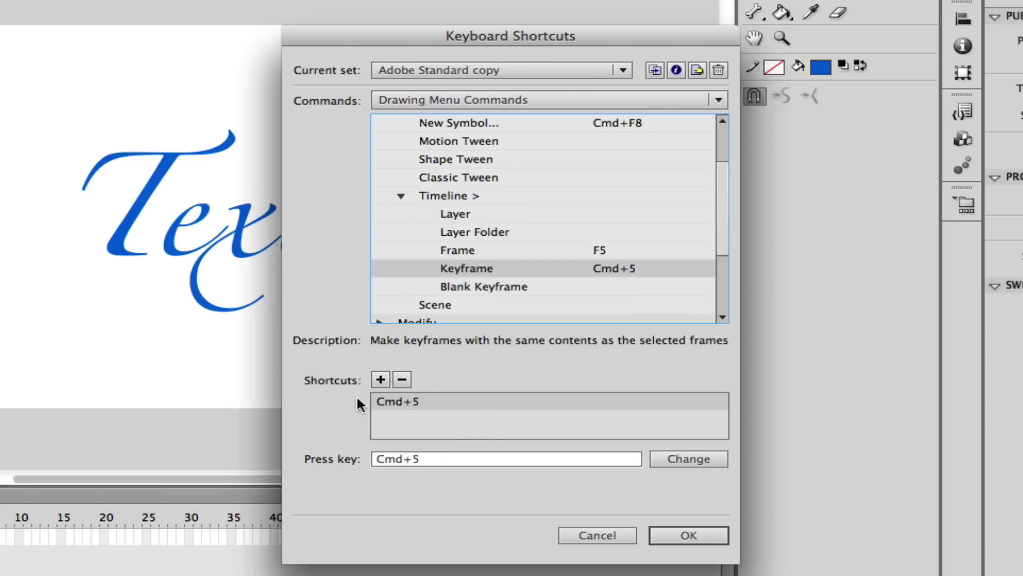
{"action": "left_click", "coordinate": [684, 533]}
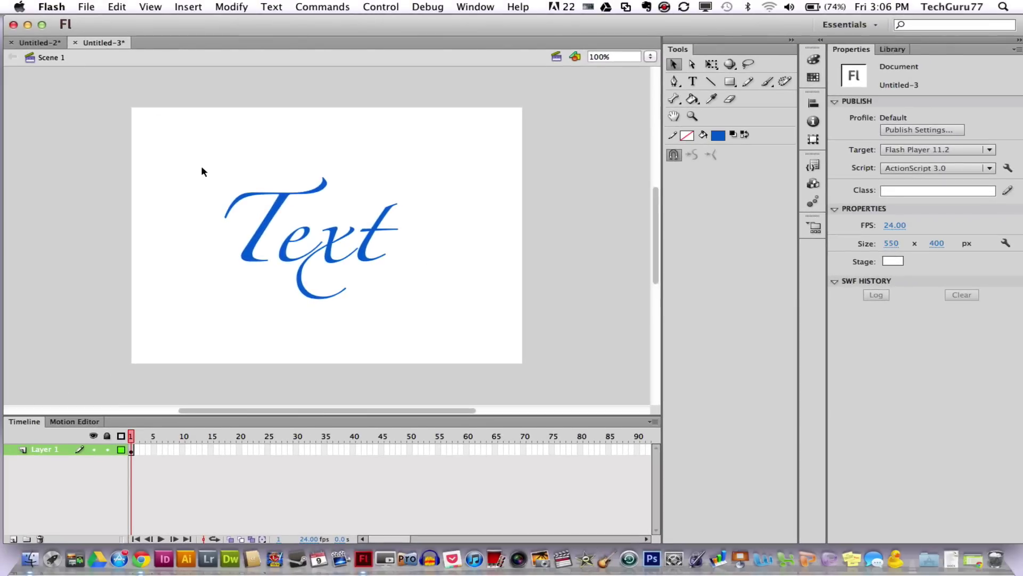
Marquee-select the Text word and apply Break Apart (Cmd+B) twice to make it a shape
{"action": "left_click_drag", "start_coordinate": [201, 171], "coordinate": [421, 309]}
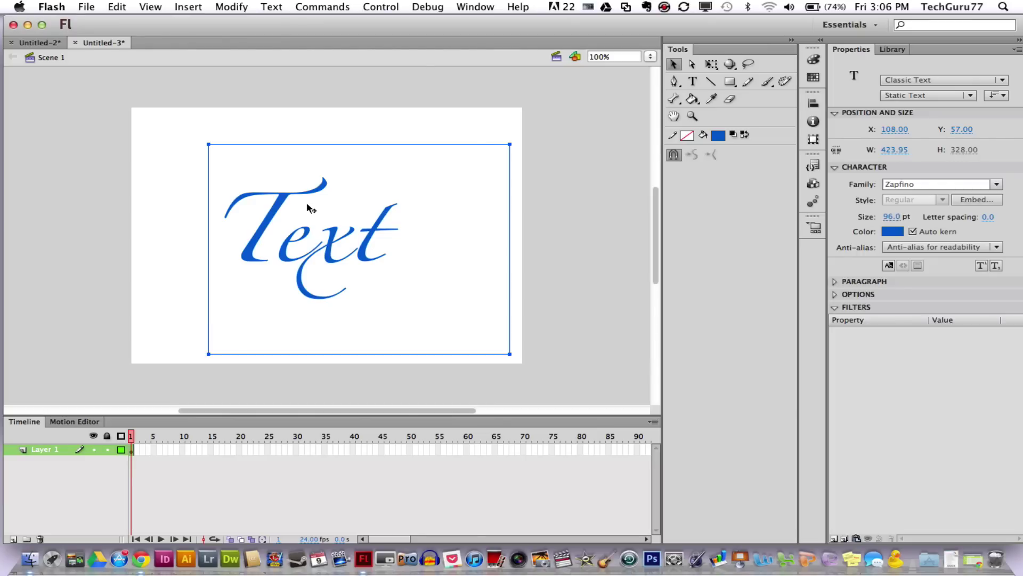
{"action": "key", "text": "super+b"}
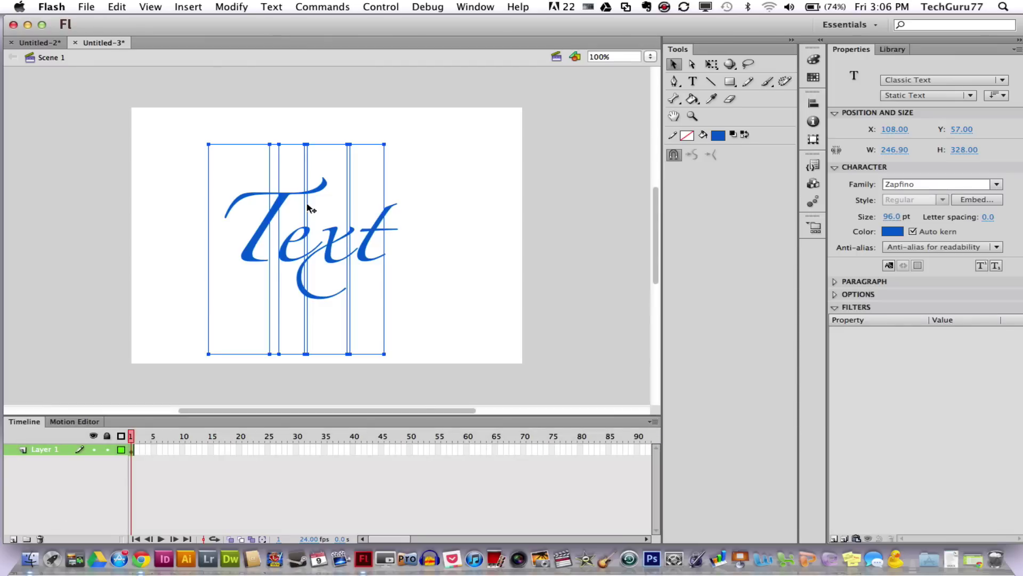
{"action": "key", "text": "super+b"}
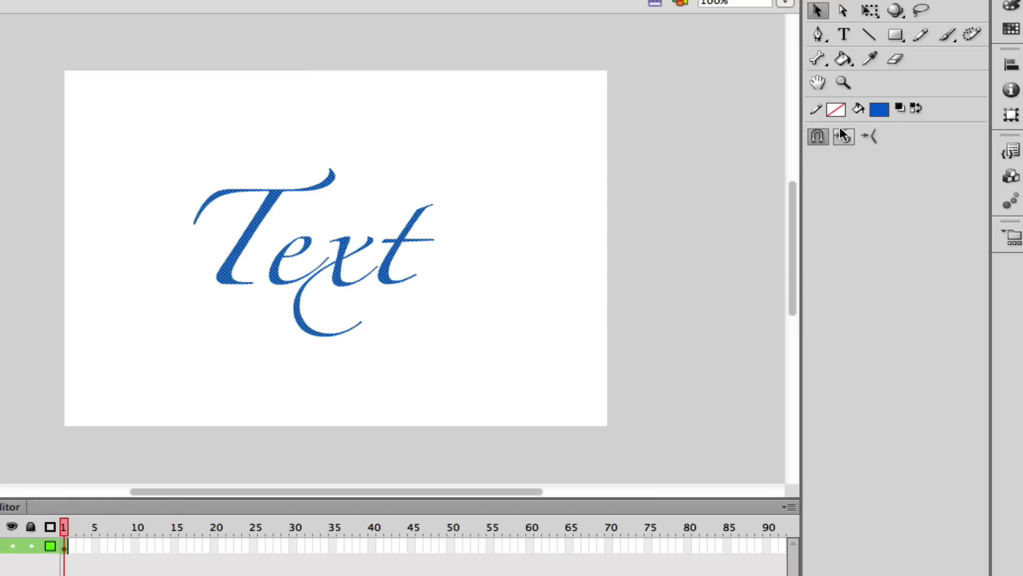
With the Eraser tool active, insert a keyframe at frame 2 copying the Text shape
{"action": "left_click", "coordinate": [897, 62]}
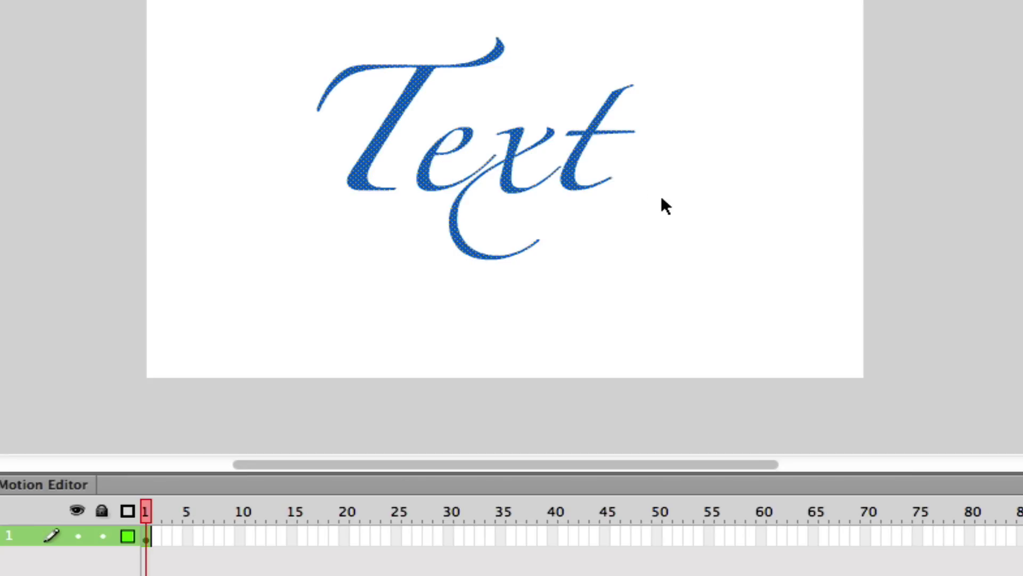
{"action": "key", "text": "F6"}
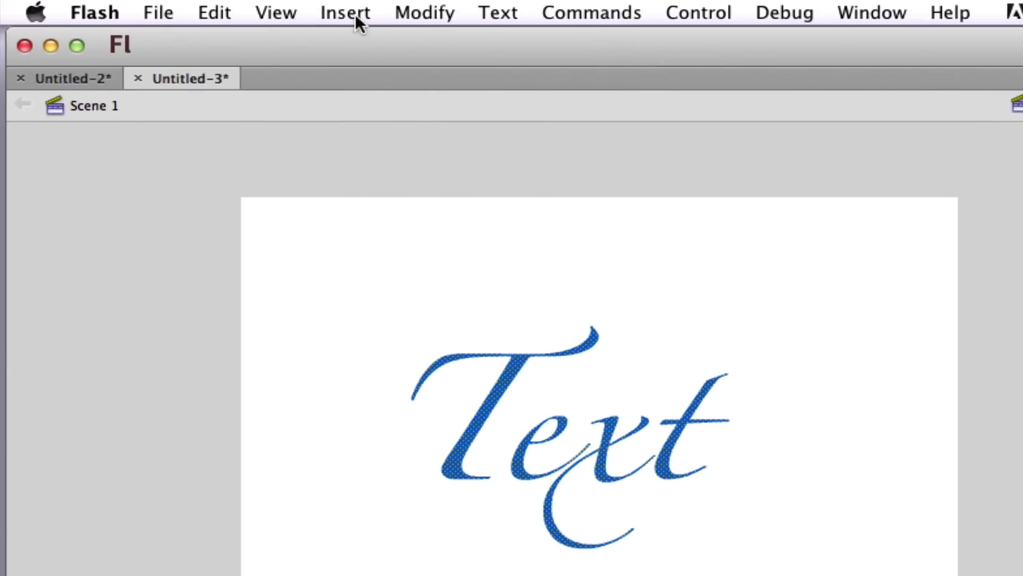
Add a keyframe through the Insert > Timeline menu and deselect the Text shape
{"action": "left_click", "coordinate": [355, 14]}
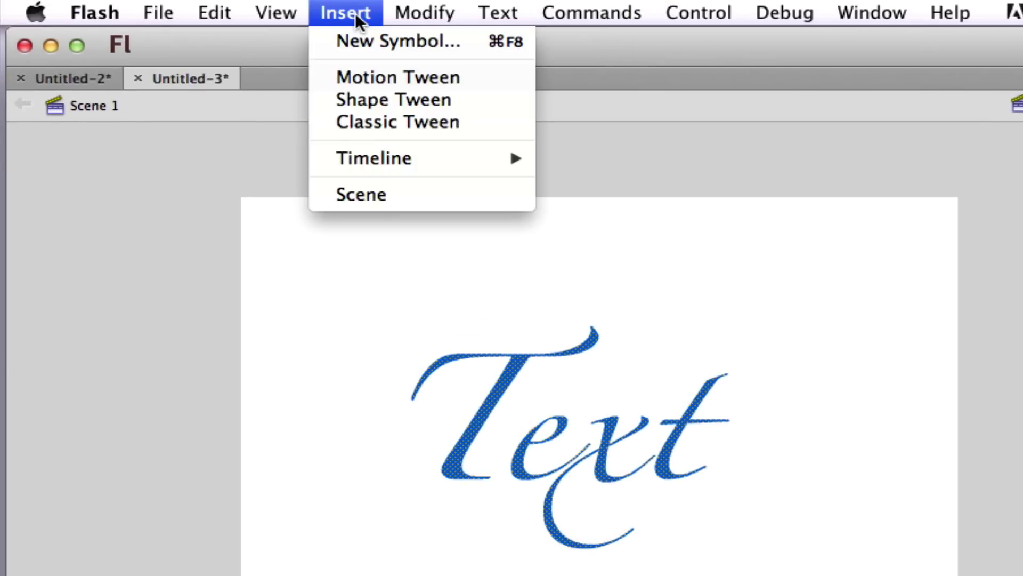
{"action": "mouse_move", "coordinate": [382, 157]}
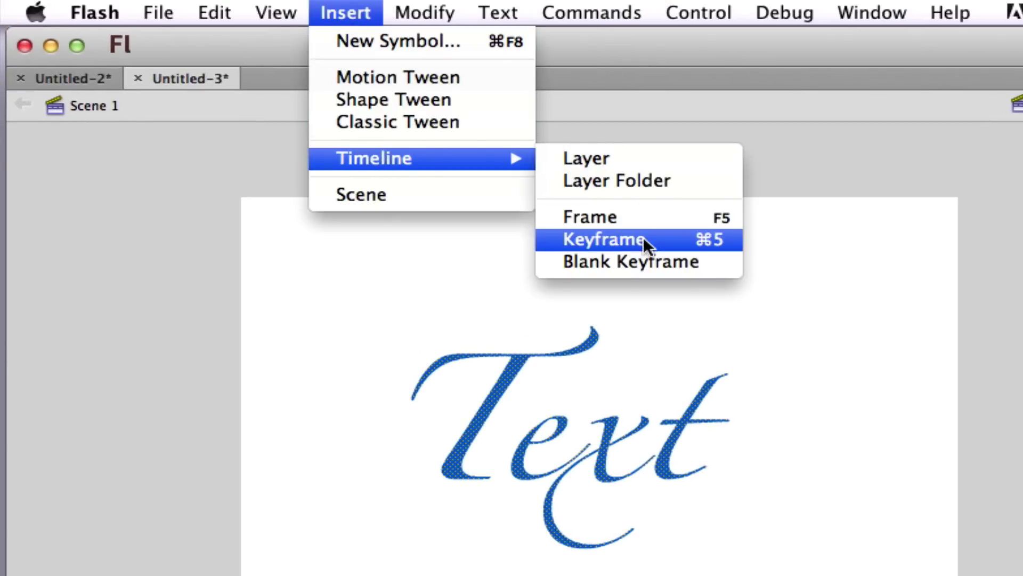
{"action": "left_click", "coordinate": [619, 241]}
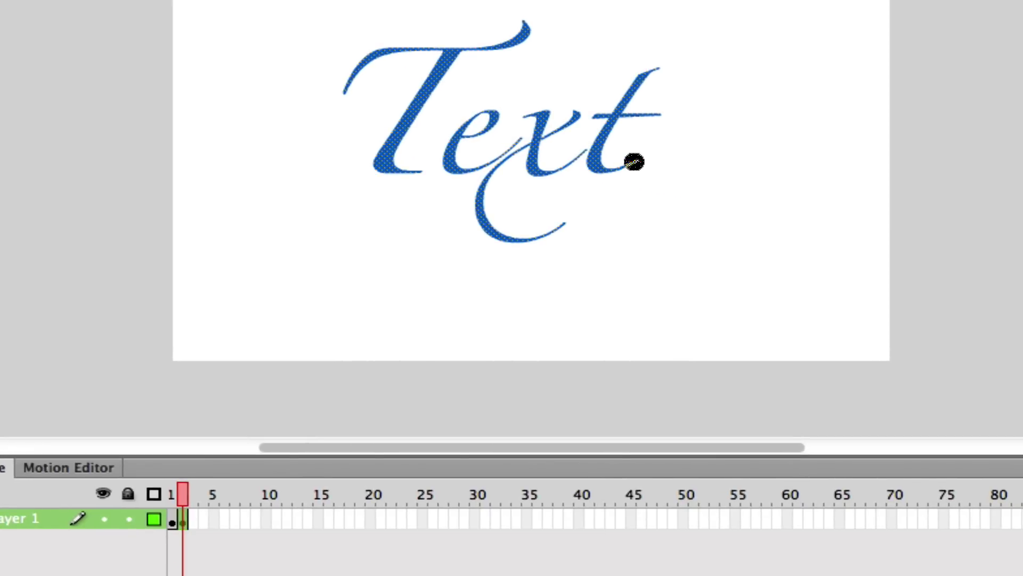
{"action": "left_click", "coordinate": [634, 162]}
{"action": "left_click", "coordinate": [634, 165]}
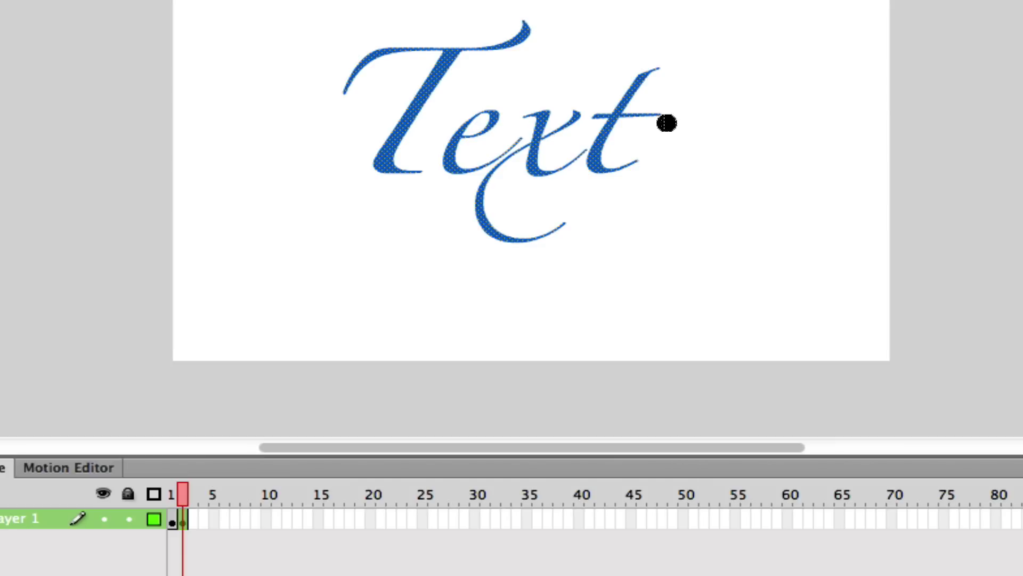
{"action": "left_click", "coordinate": [661, 135]}
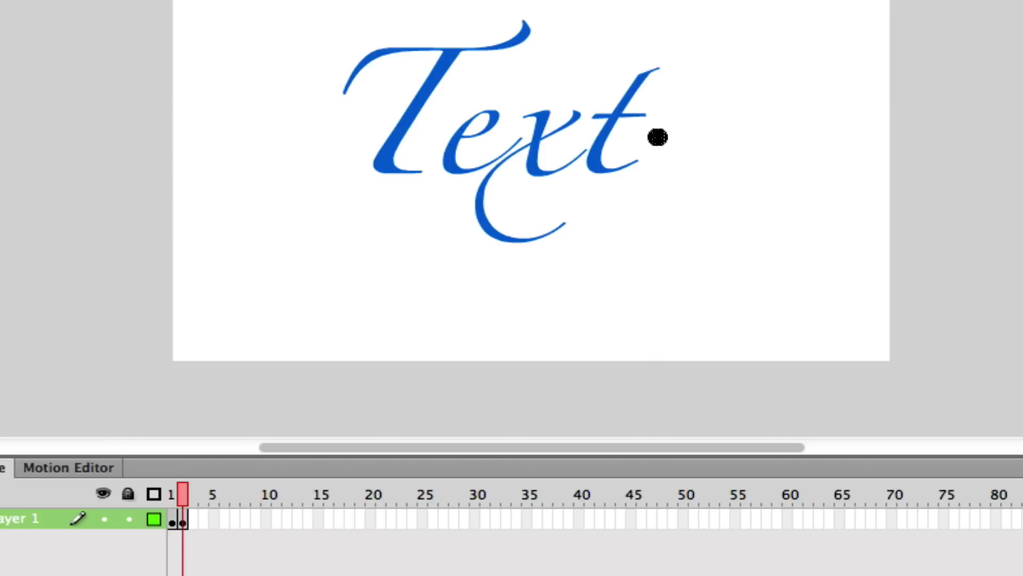
Add five more keyframes and erase the crossbar of the t
{"action": "key", "text": "F6"}
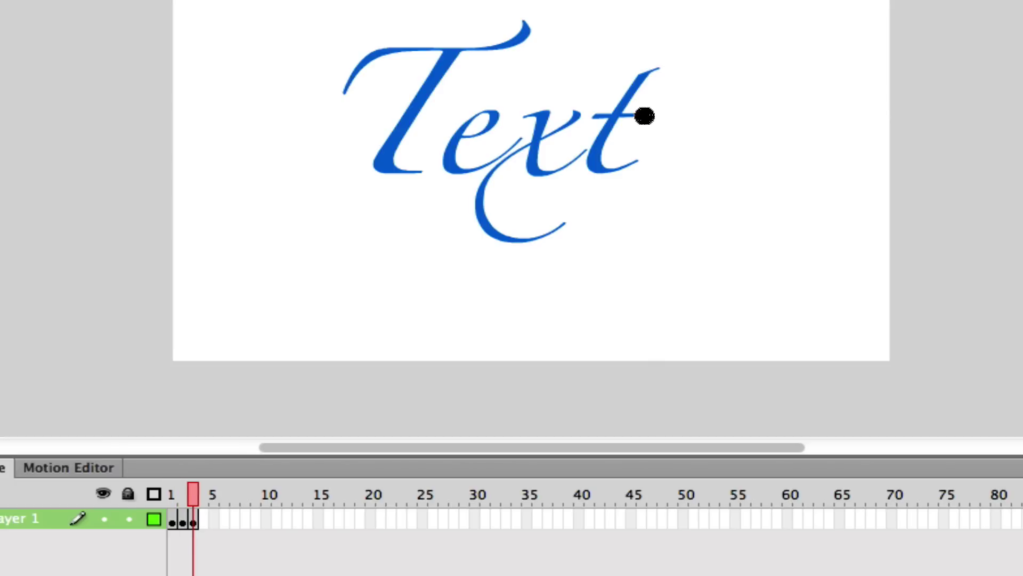
{"action": "key", "text": "F6"}
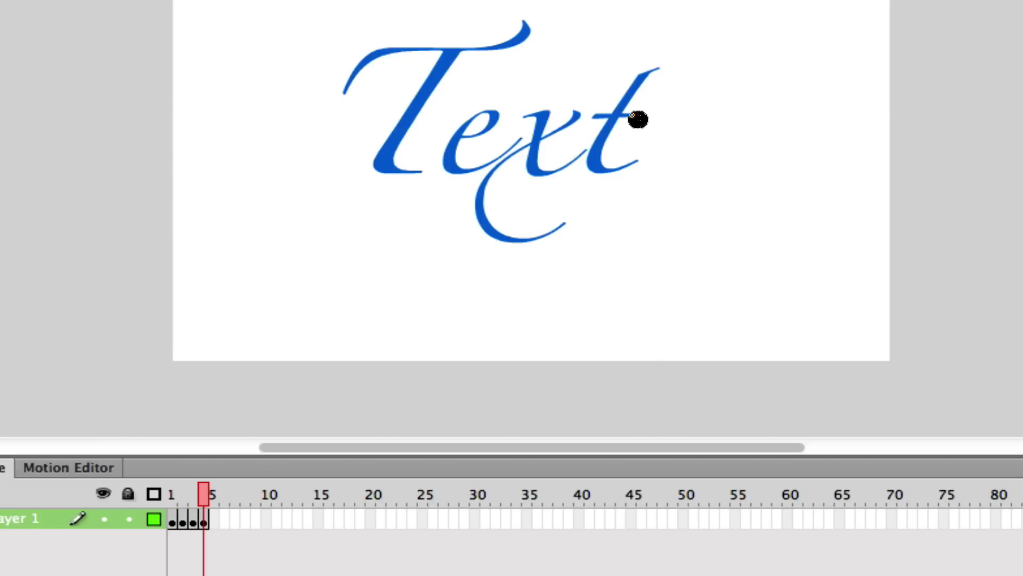
{"action": "key", "text": "F6"}
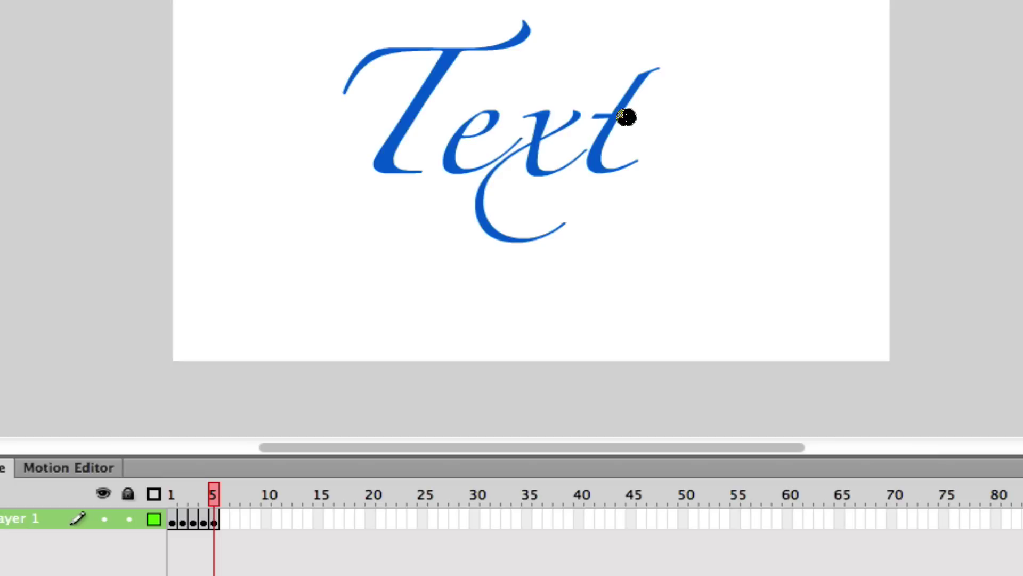
{"action": "key", "text": "F6"}
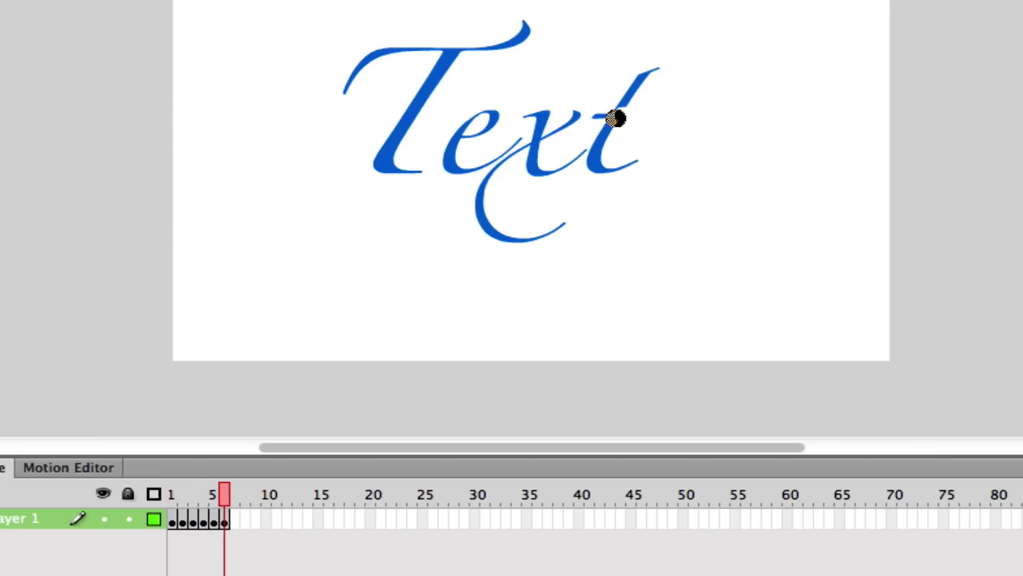
{"action": "key", "text": "F6"}
{"action": "left_click_drag", "start_coordinate": [614, 112], "coordinate": [613, 124]}
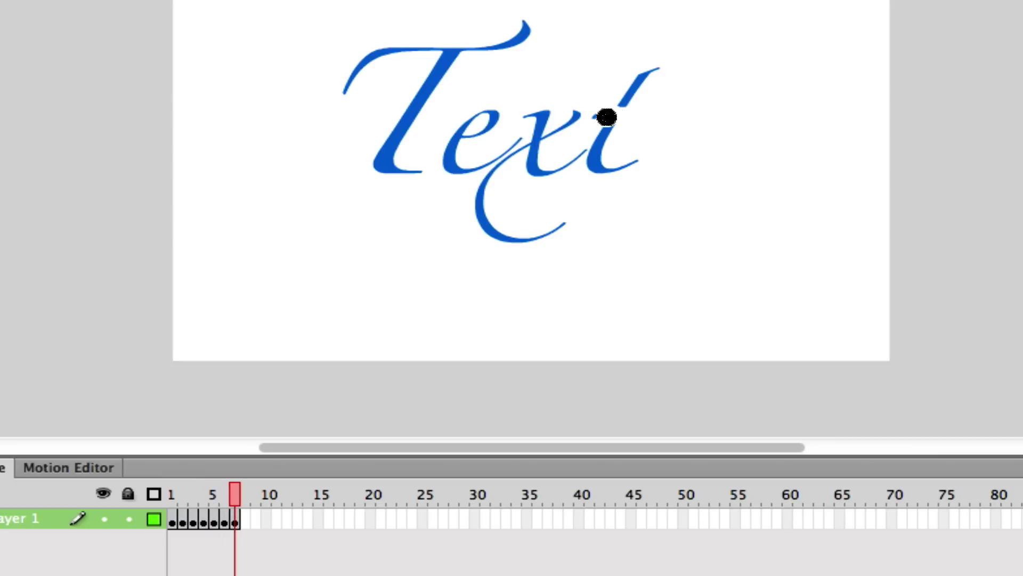
Add six more keyframes and erase more of the lower stroke
{"action": "key", "text": "F6"}
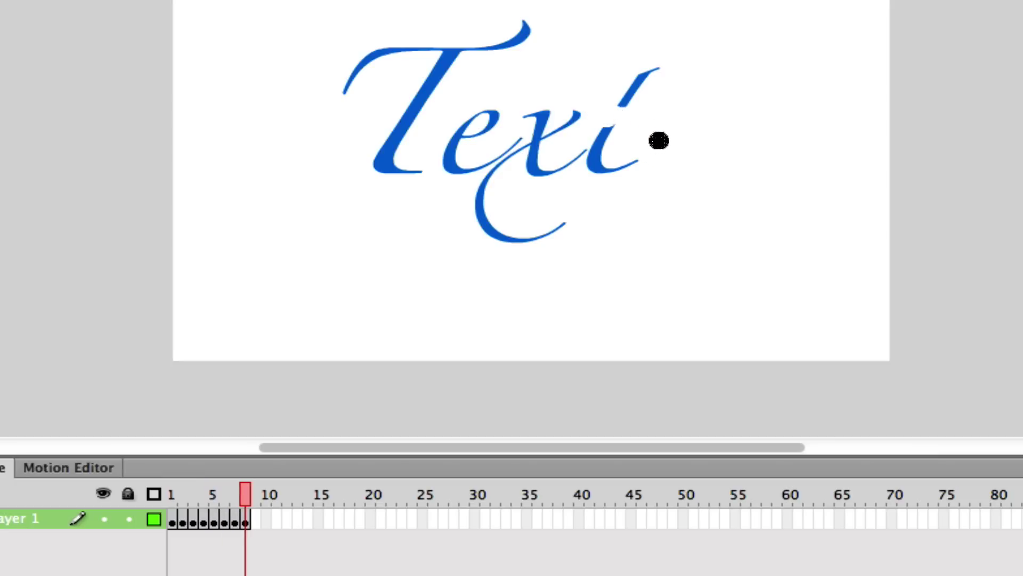
{"action": "key", "text": "F6"}
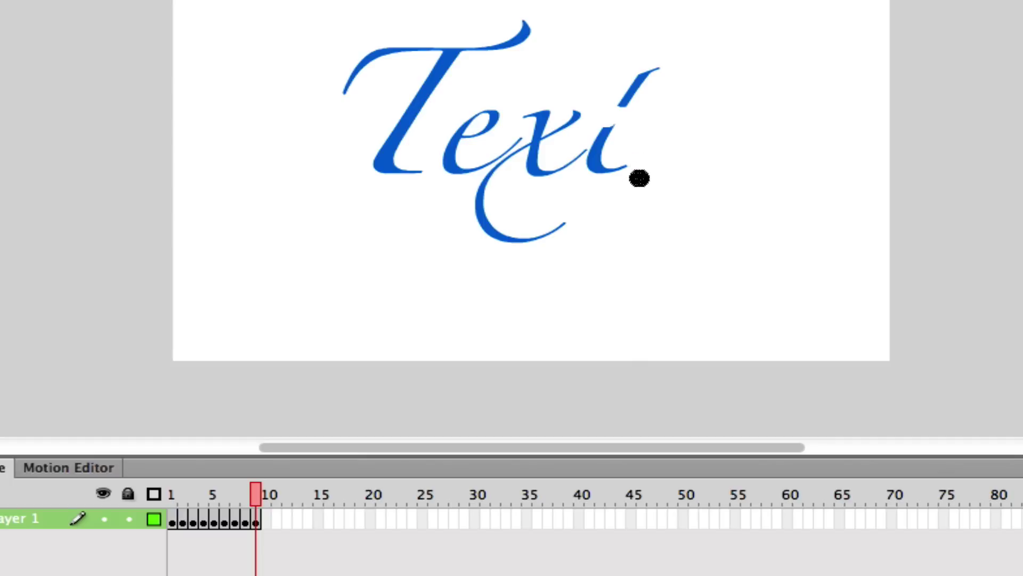
{"action": "key", "text": "F6"}
{"action": "key", "text": "F6"}
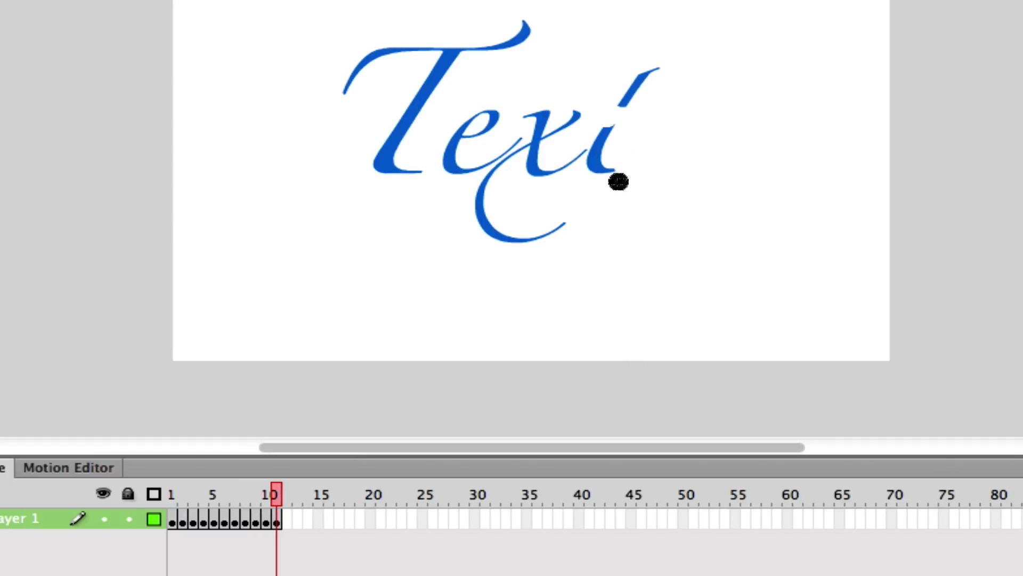
{"action": "key", "text": "F6"}
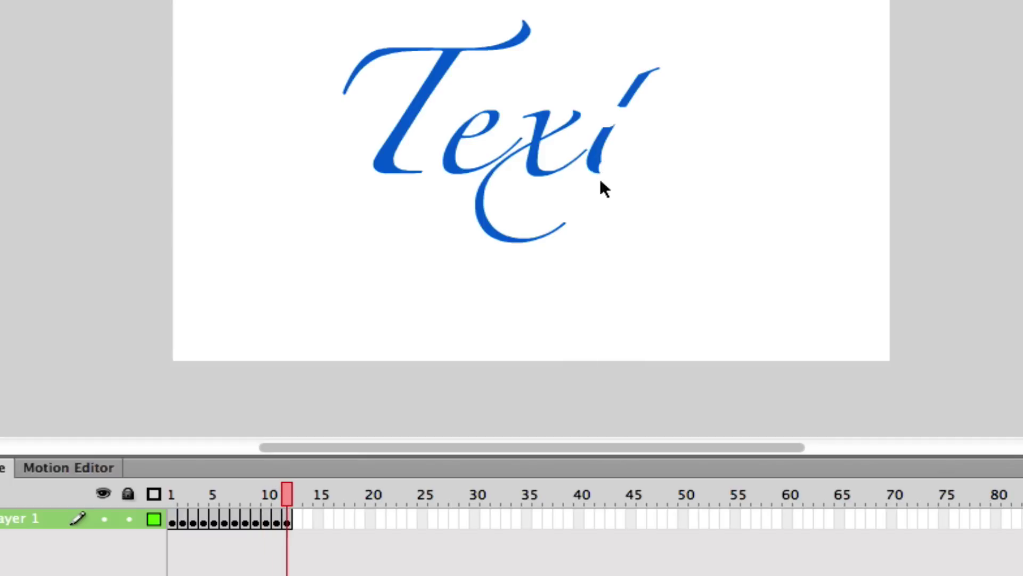
{"action": "key", "text": "F6"}
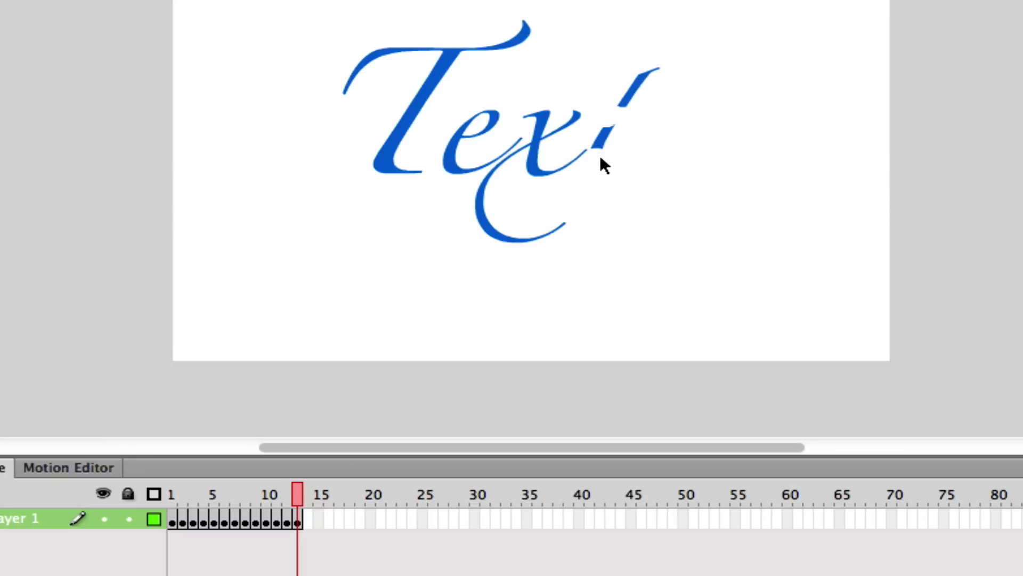
Add four more keyframes while erasing the remaining lower part of the stroke
{"action": "key", "text": "F6"}
{"action": "left_click_drag", "start_coordinate": [600, 160], "coordinate": [599, 142]}
{"action": "key", "text": "F6"}
{"action": "key", "text": "F6"}
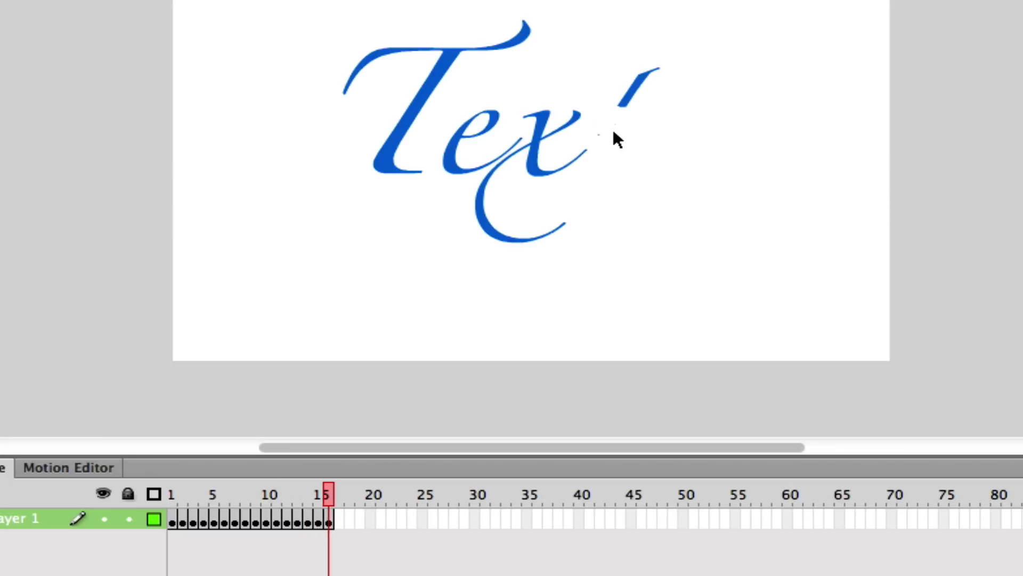
{"action": "key", "text": "F6"}
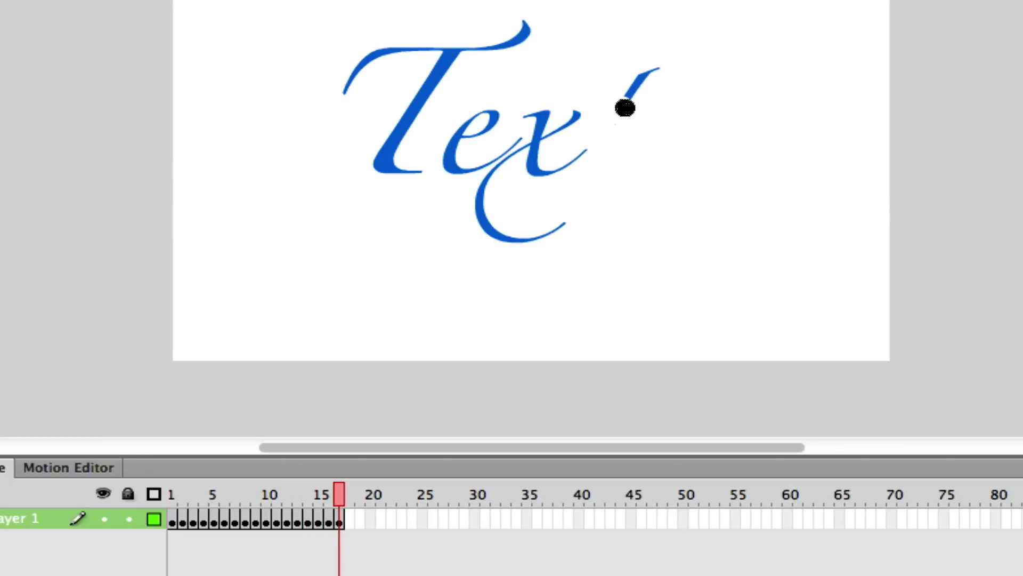
{"action": "key", "text": "F6"}
{"action": "left_click_drag", "start_coordinate": [630, 96], "coordinate": [664, 84]}
{"action": "key", "text": "F6"}
{"action": "key", "text": "F6"}
{"action": "key", "text": "F6"}
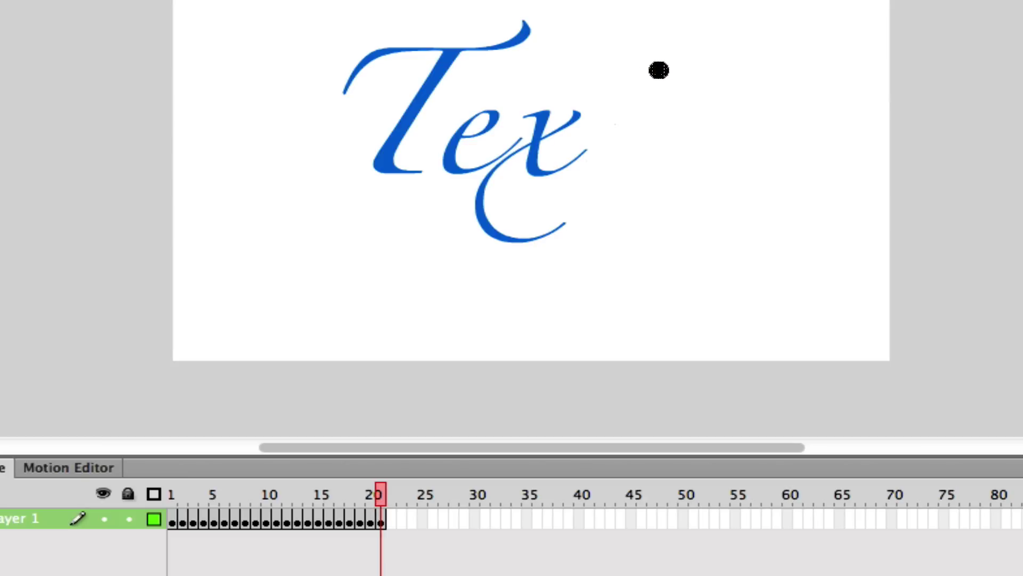
Erase the last leftover blue stroke and confirm frame 131 is blank
{"action": "left_click", "coordinate": [658, 69]}
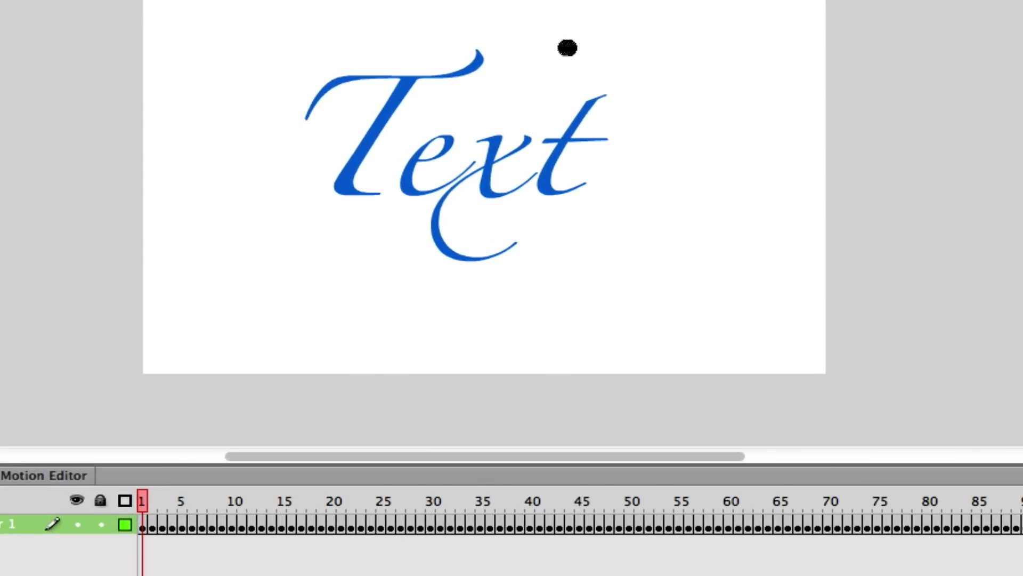
{"action": "scroll", "coordinate": [581, 517], "scroll_direction": "right", "scroll_amount": 10}
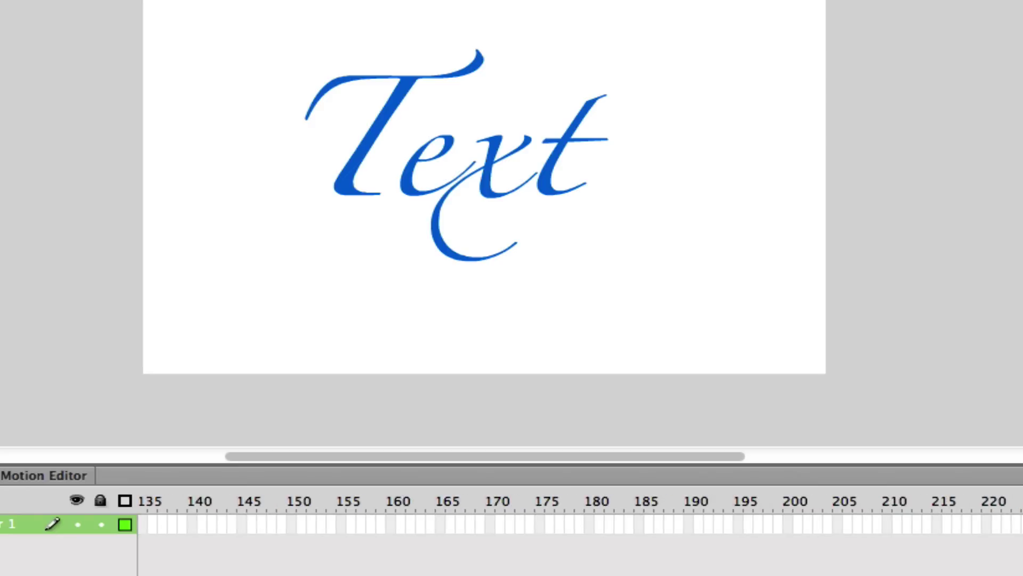
{"action": "left_click", "coordinate": [298, 504]}
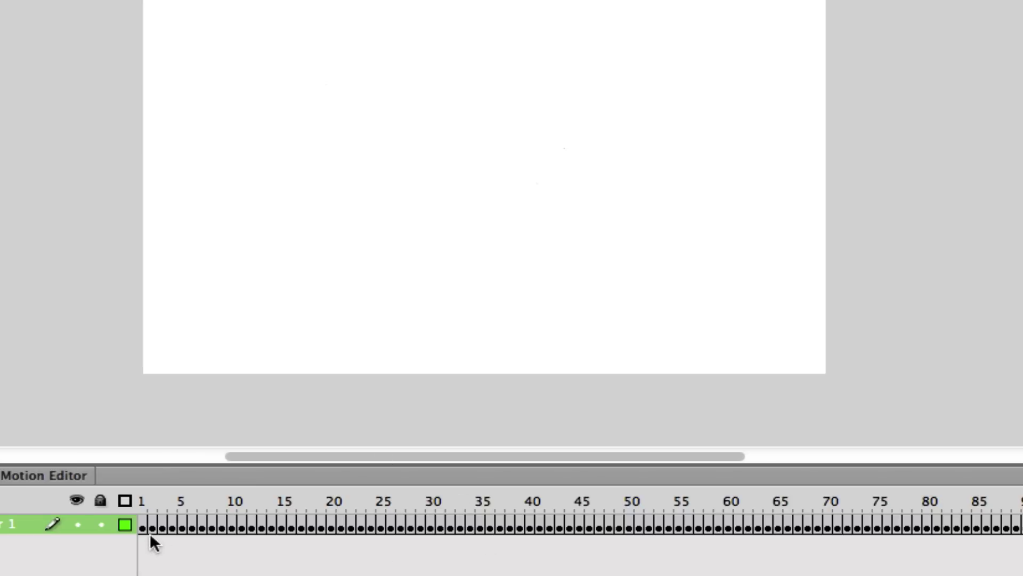
Select the frame range from frame 1 to frame 131 with a Shift-selection
{"action": "left_click", "coordinate": [143, 523]}
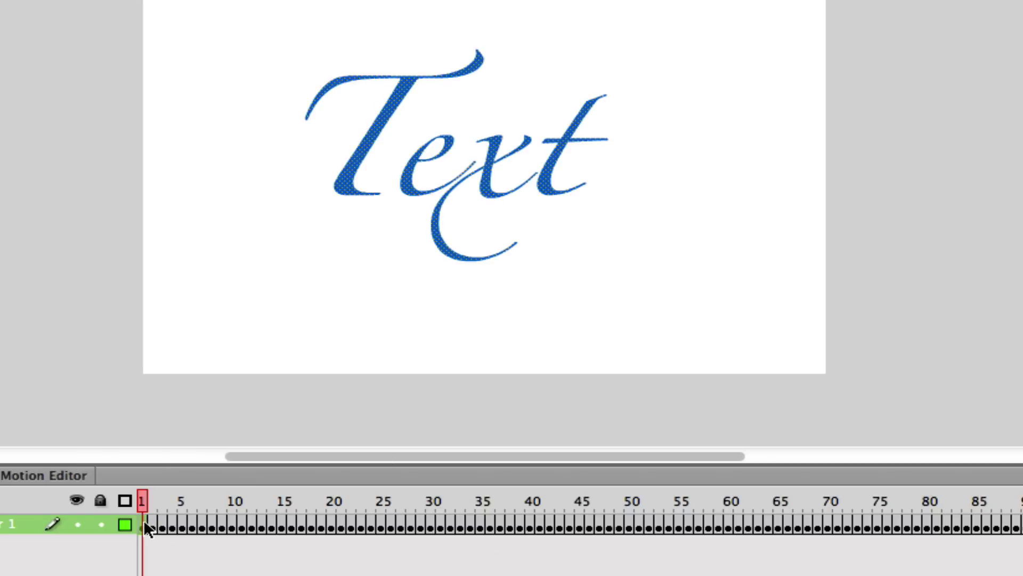
{"action": "scroll", "coordinate": [581, 511], "scroll_direction": "right", "scroll_amount": 10}
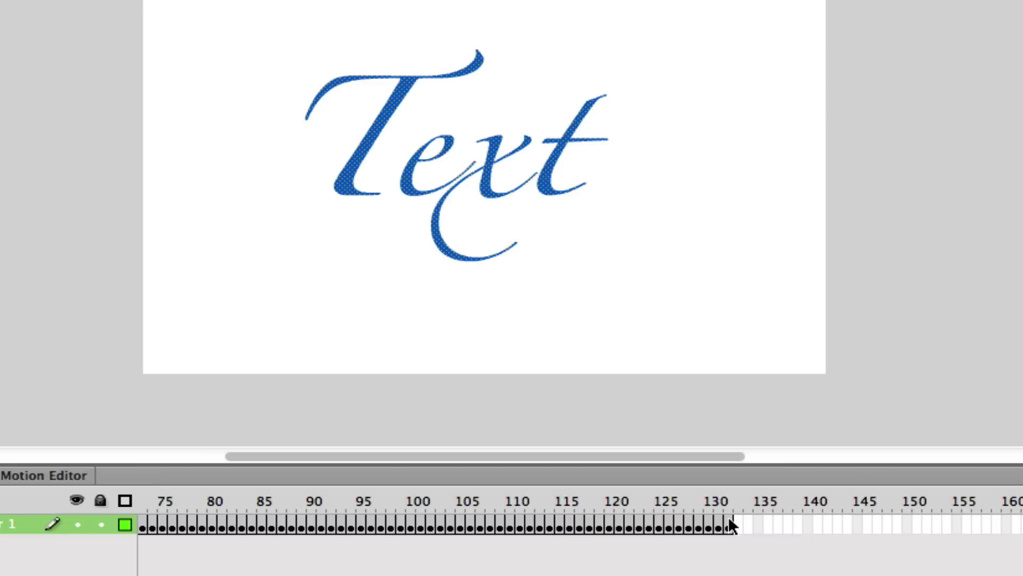
{"action": "left_click", "coordinate": [728, 520], "text": "shift"}
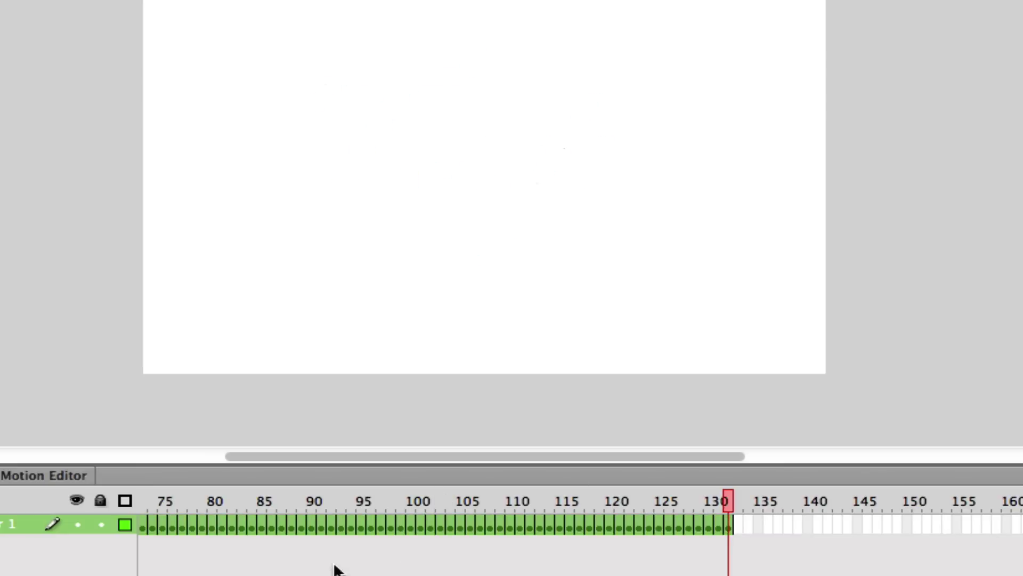
Apply Reverse Frames to the selected 131 frames
{"action": "right_click", "coordinate": [337, 521]}
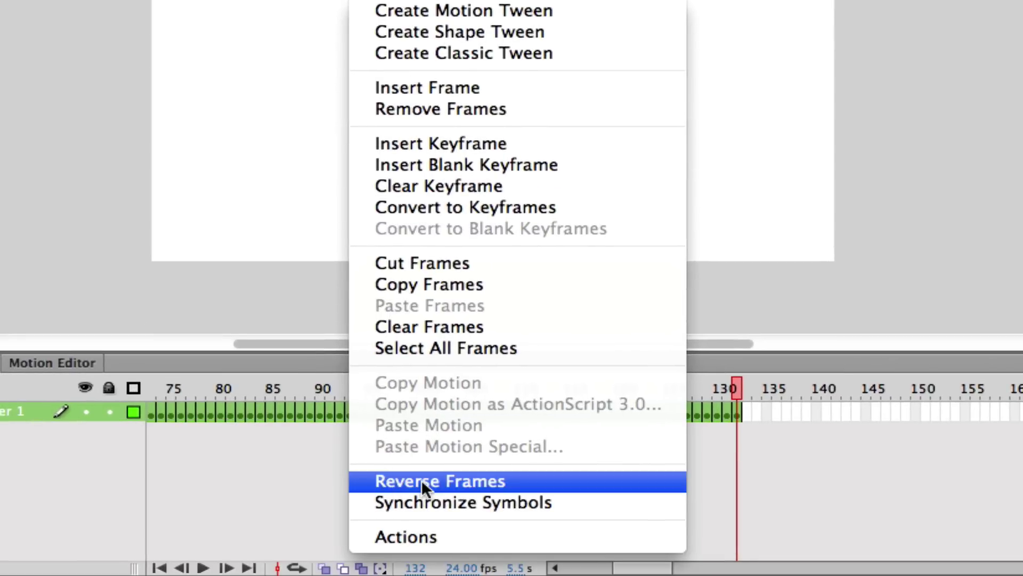
{"action": "left_click", "coordinate": [422, 482]}
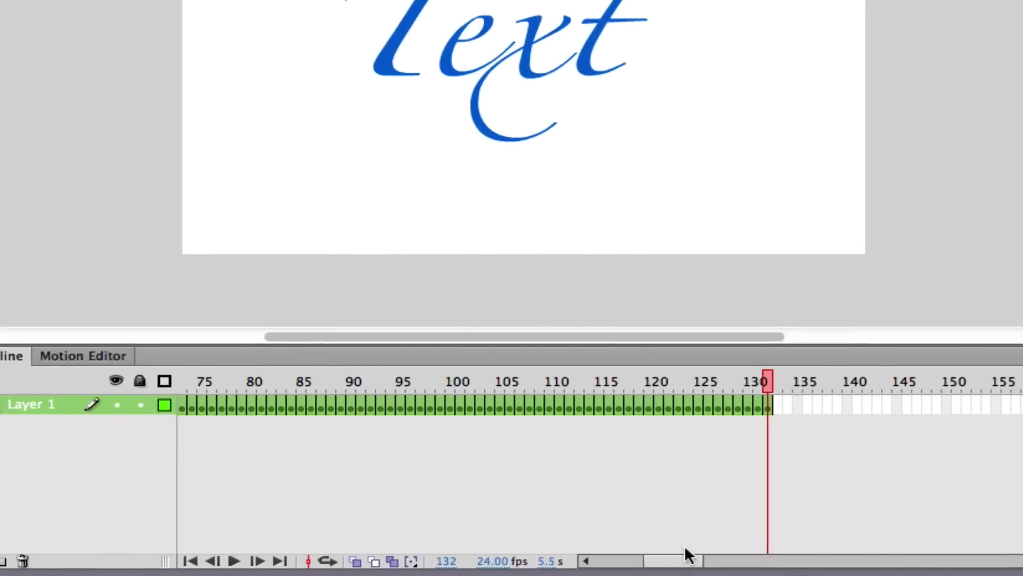
Clear the frame selection and return the playhead to the empty frame 1
{"action": "left_click_drag", "start_coordinate": [687, 560], "coordinate": [621, 558]}
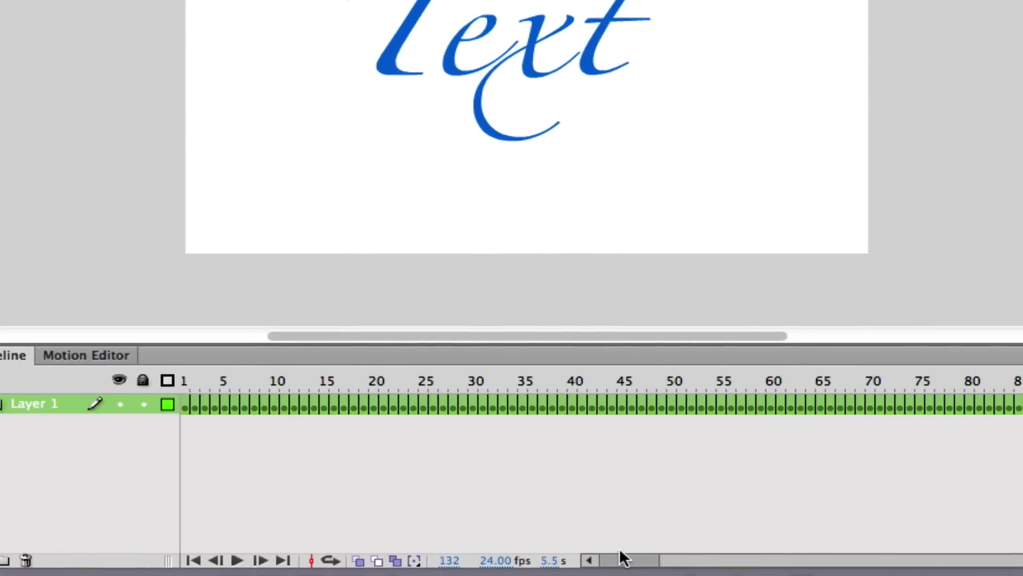
{"action": "left_click", "coordinate": [269, 476]}
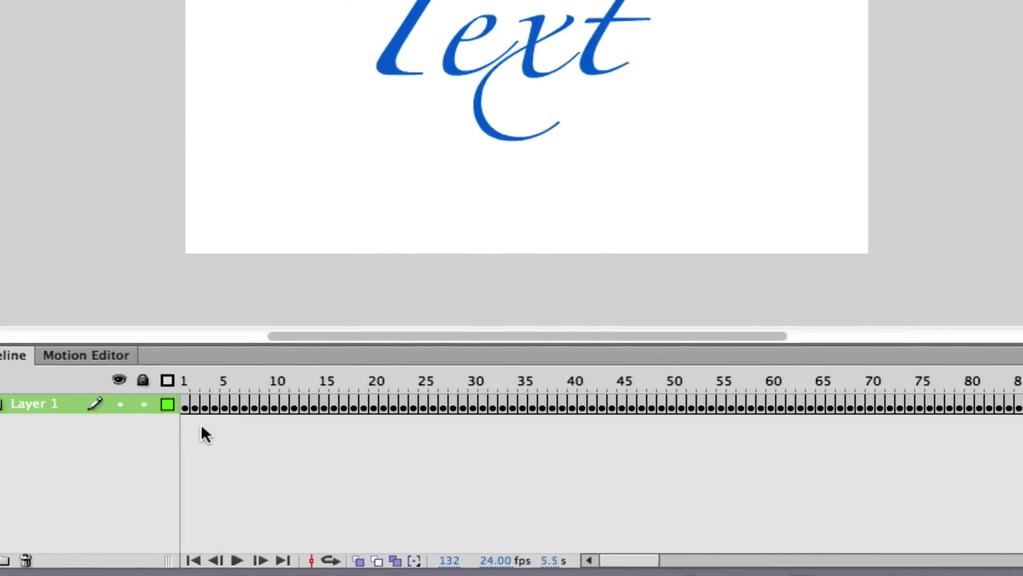
{"action": "left_click", "coordinate": [184, 379]}
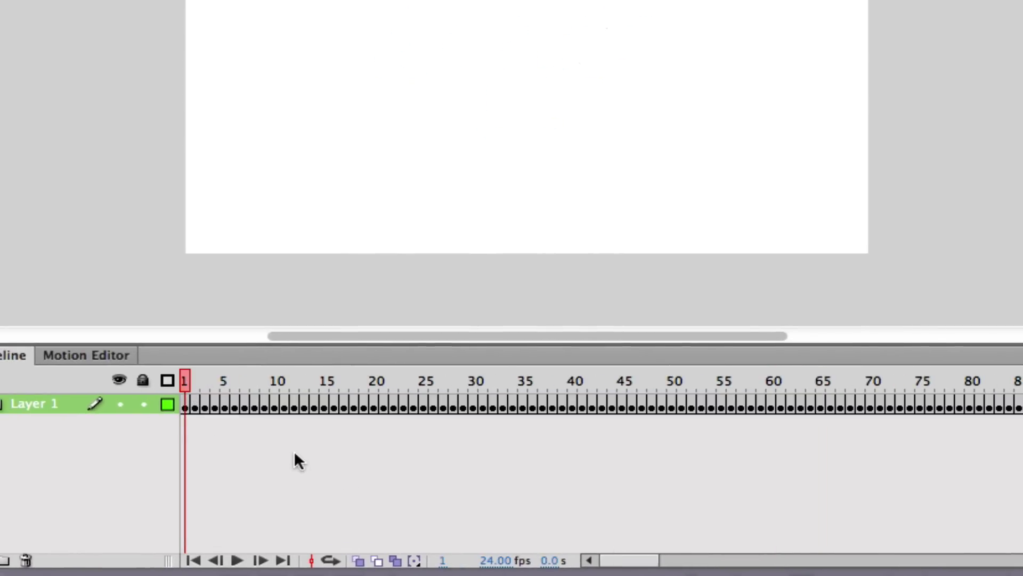